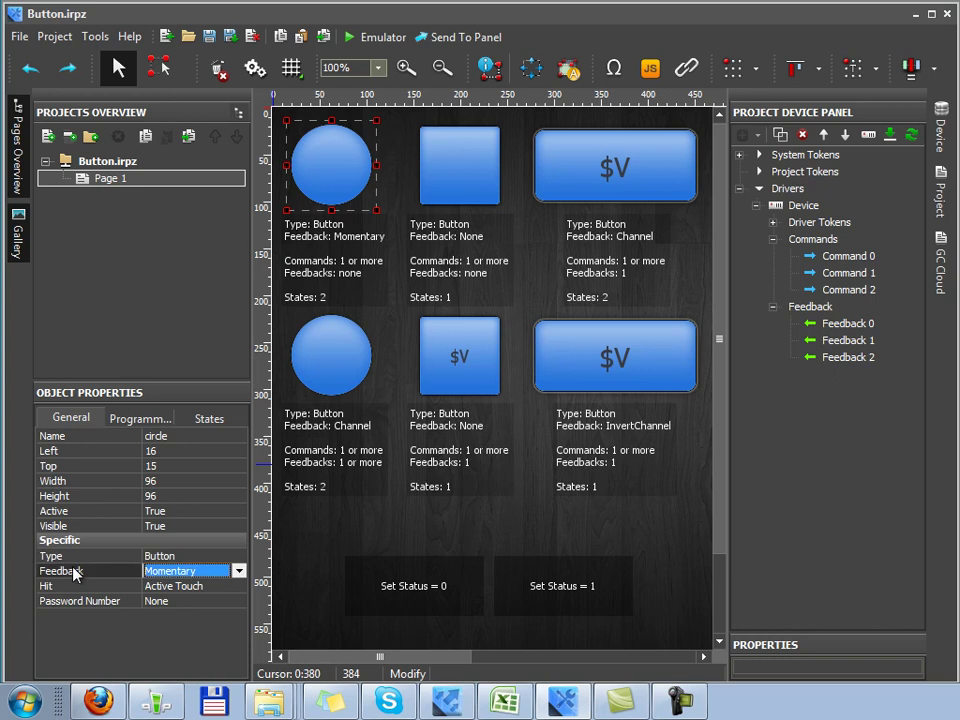
- Review the Hit and Feedback properties of the upper circle button
{"action": "left_click", "coordinate": [78, 587]}
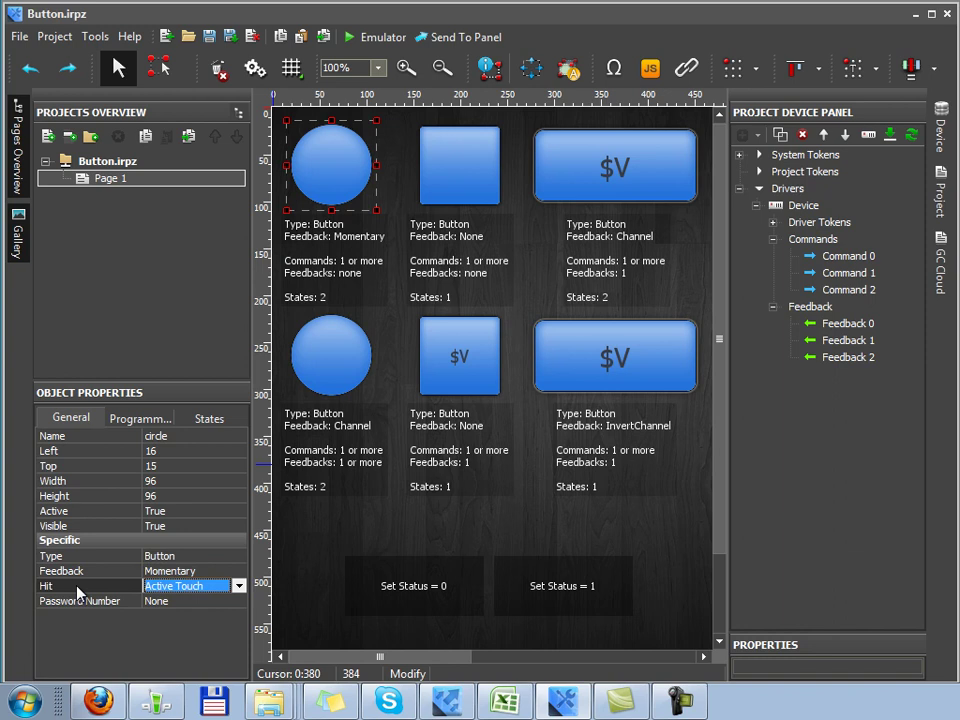
{"action": "left_click", "coordinate": [848, 323]}
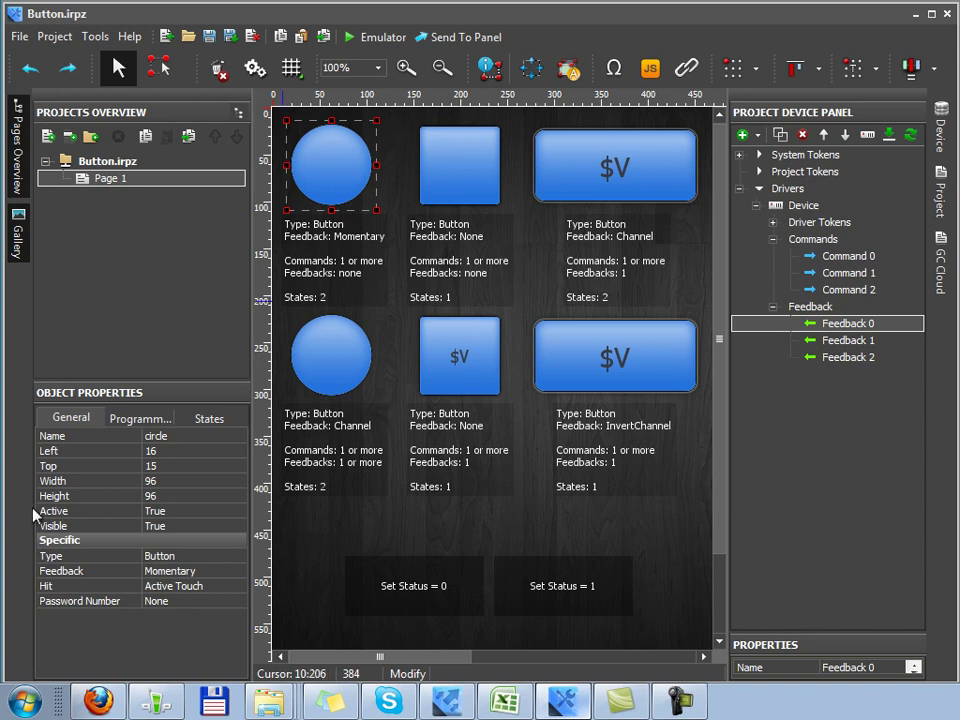
{"action": "left_click", "coordinate": [78, 573]}
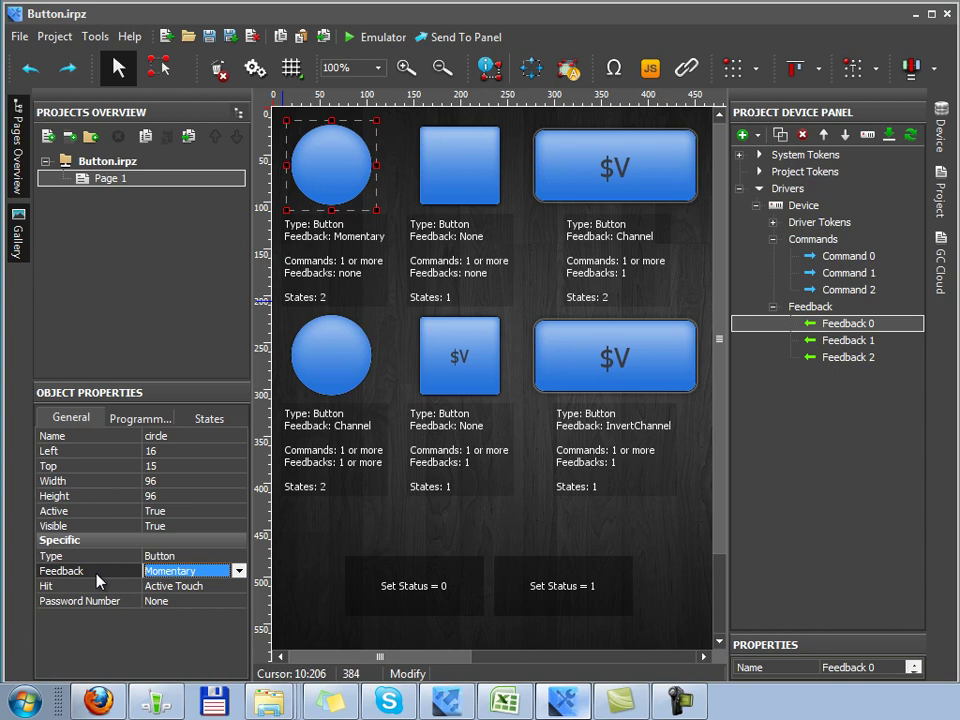
- Try the Channel and None feedback modes on the upper circle button
{"action": "left_click", "coordinate": [238, 571]}
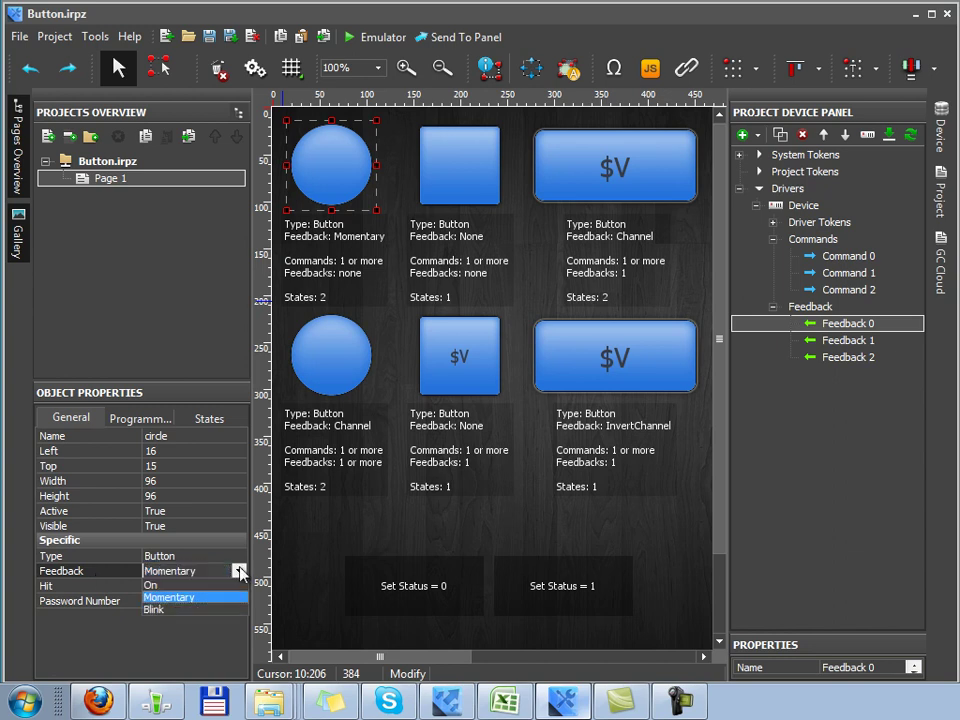
{"action": "left_click", "coordinate": [240, 605]}
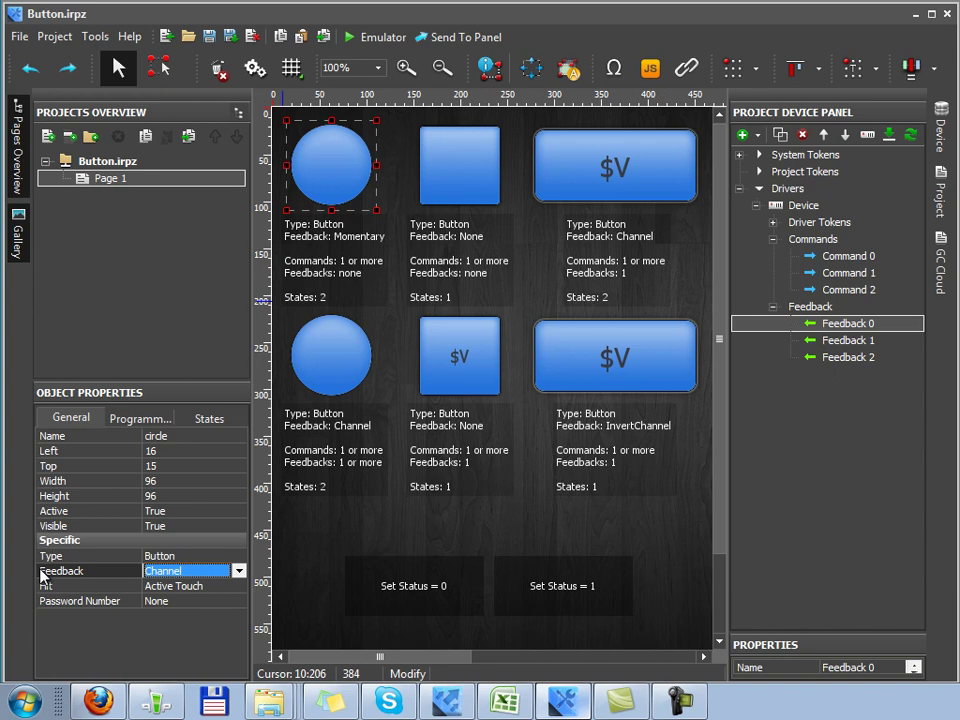
{"action": "left_click", "coordinate": [239, 571]}
{"action": "left_click", "coordinate": [229, 588]}
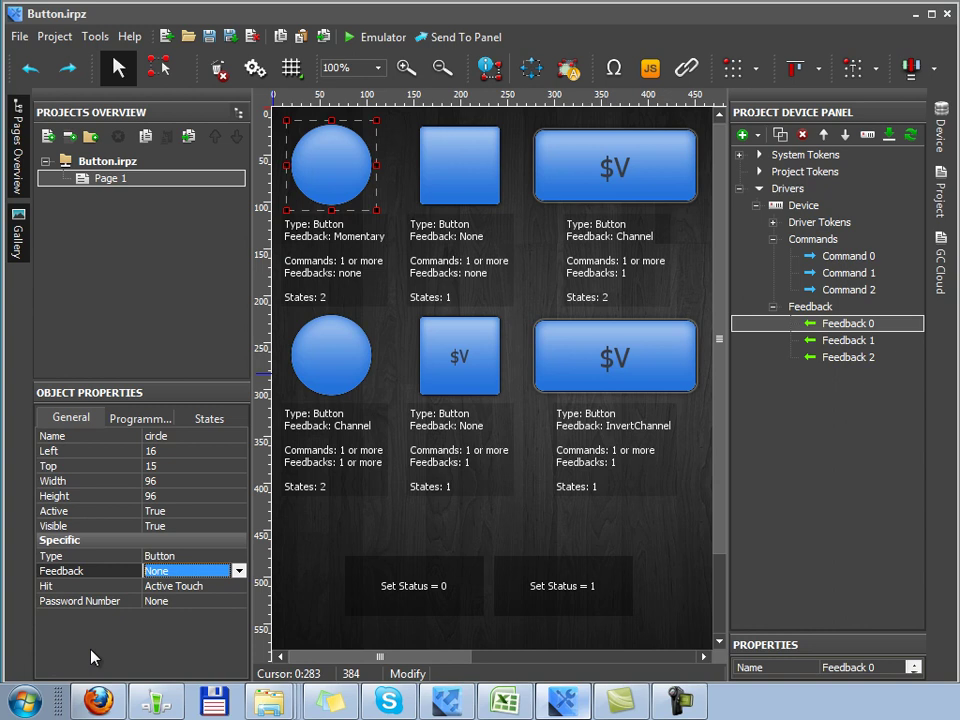
{"action": "left_click", "coordinate": [564, 574]}
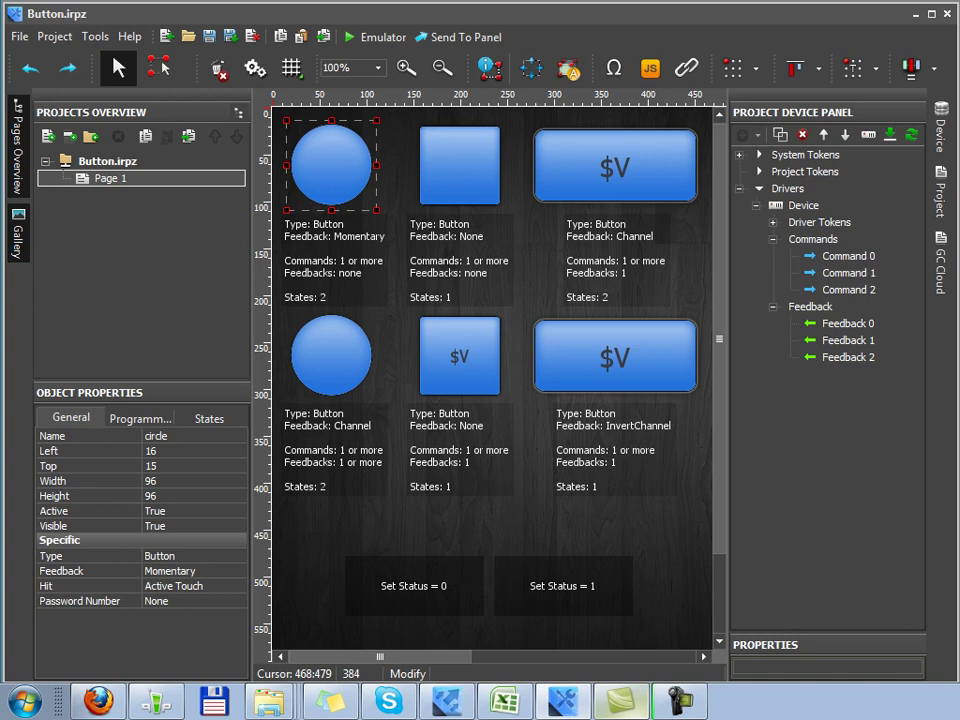
- Inspect the upper circle button's Type property and preview its State 2 and State 1 appearance
{"action": "left_click", "coordinate": [74, 560]}
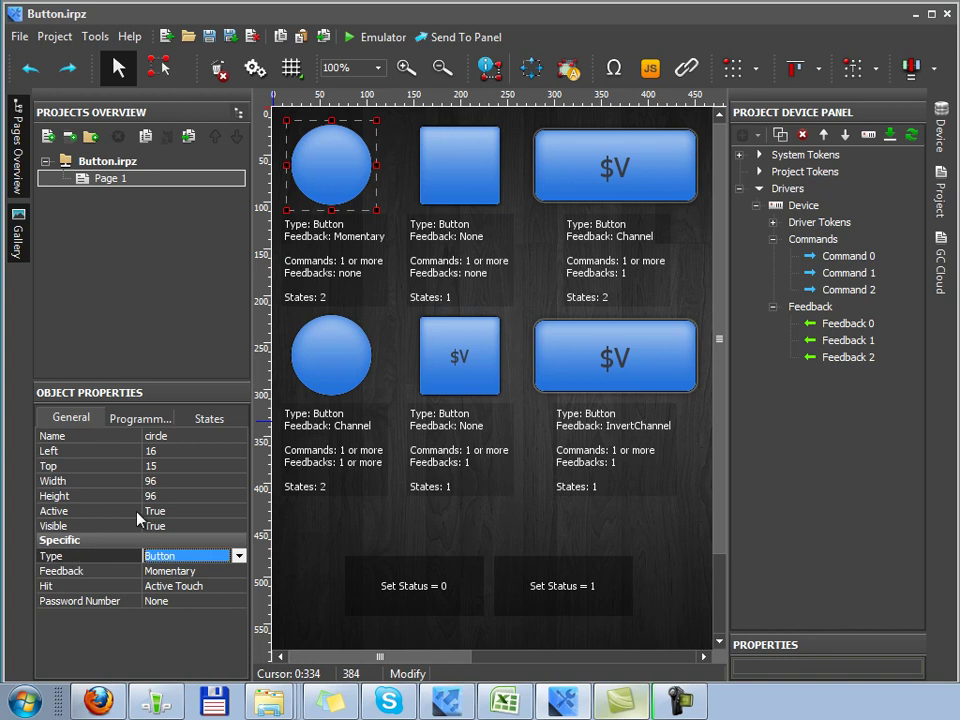
{"action": "left_click", "coordinate": [209, 418]}
{"action": "left_click", "coordinate": [182, 443]}
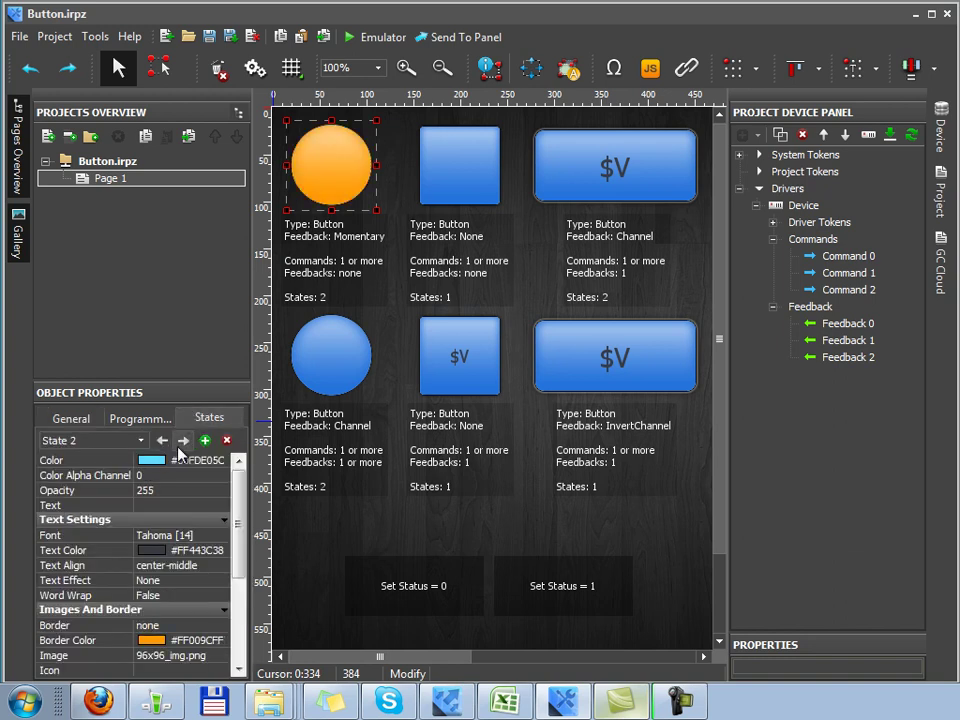
{"action": "left_click", "coordinate": [162, 441]}
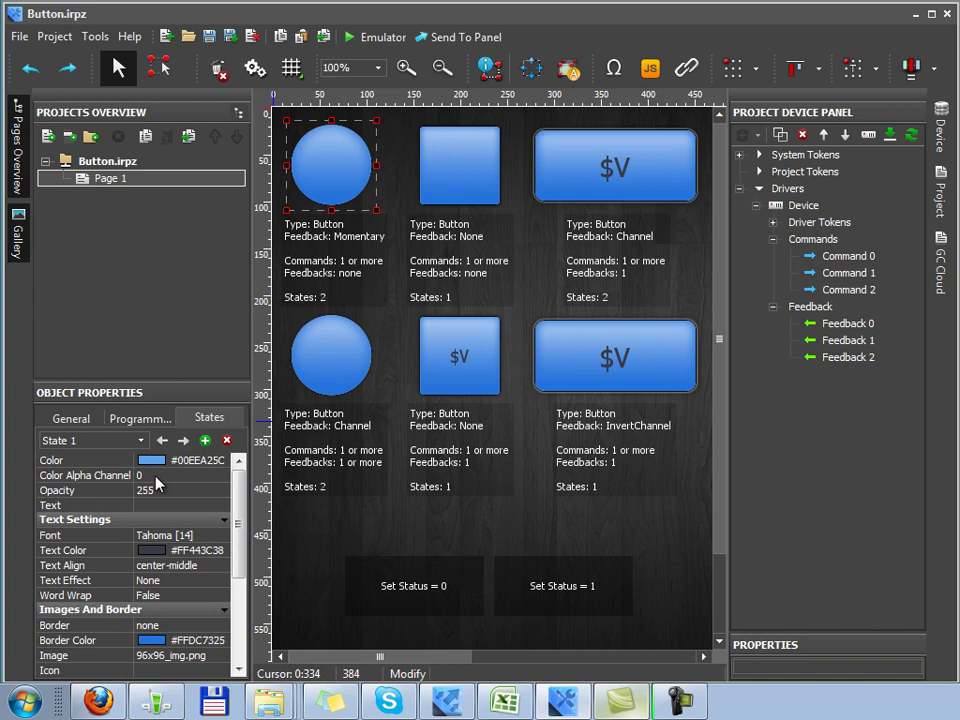
- Examine the upper circle button's Feedback setting and the options available for its Hit property
{"action": "left_click", "coordinate": [71, 419]}
{"action": "left_click", "coordinate": [56, 572]}
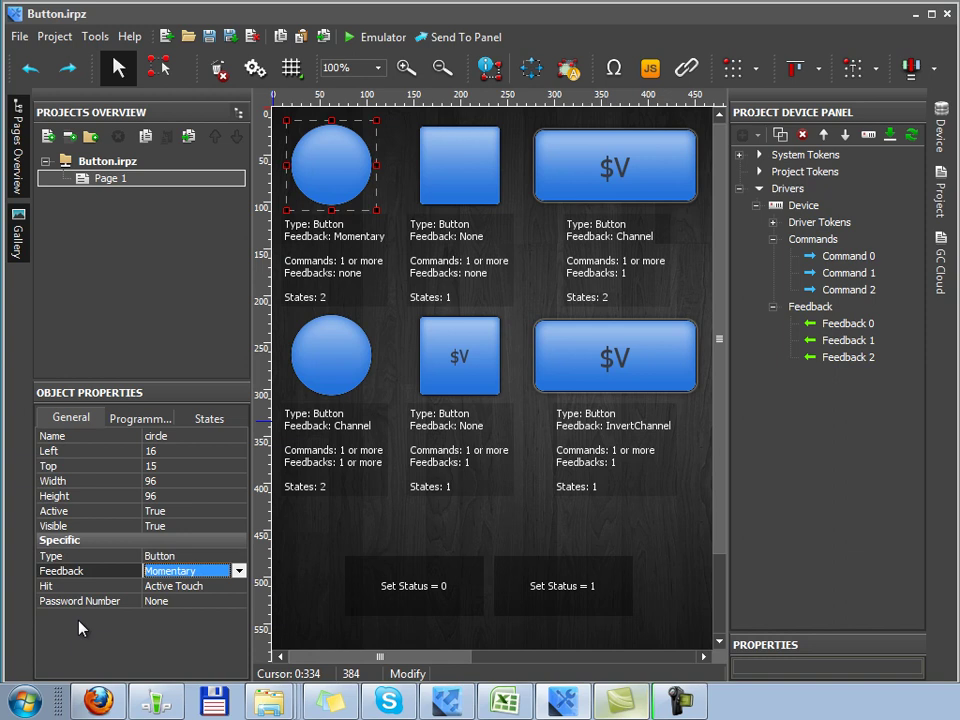
{"action": "left_click", "coordinate": [78, 589]}
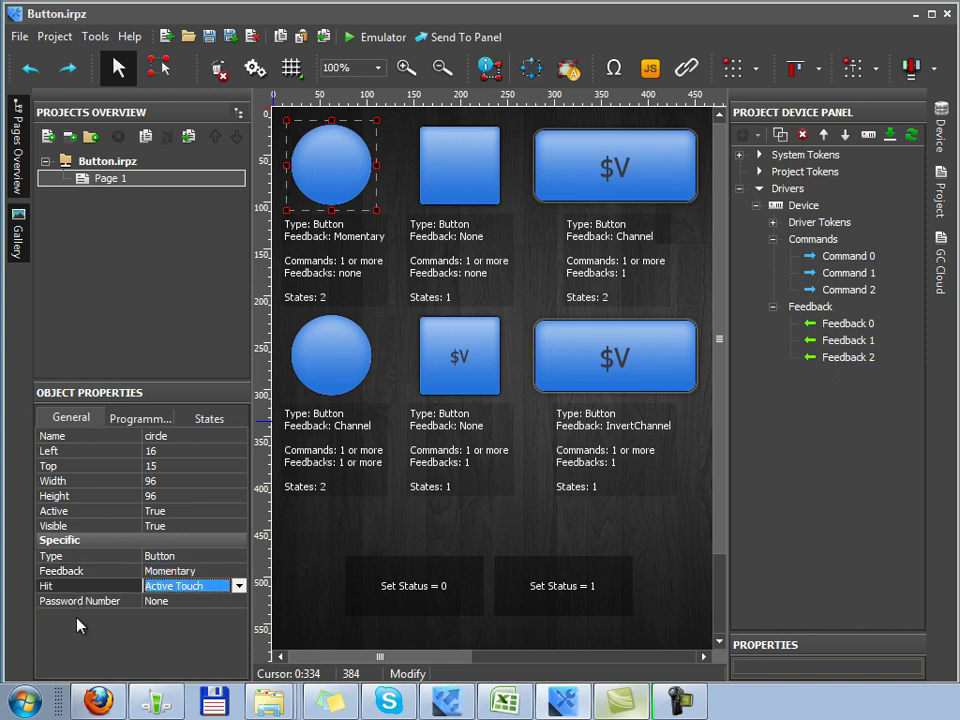
{"action": "left_click", "coordinate": [238, 590]}
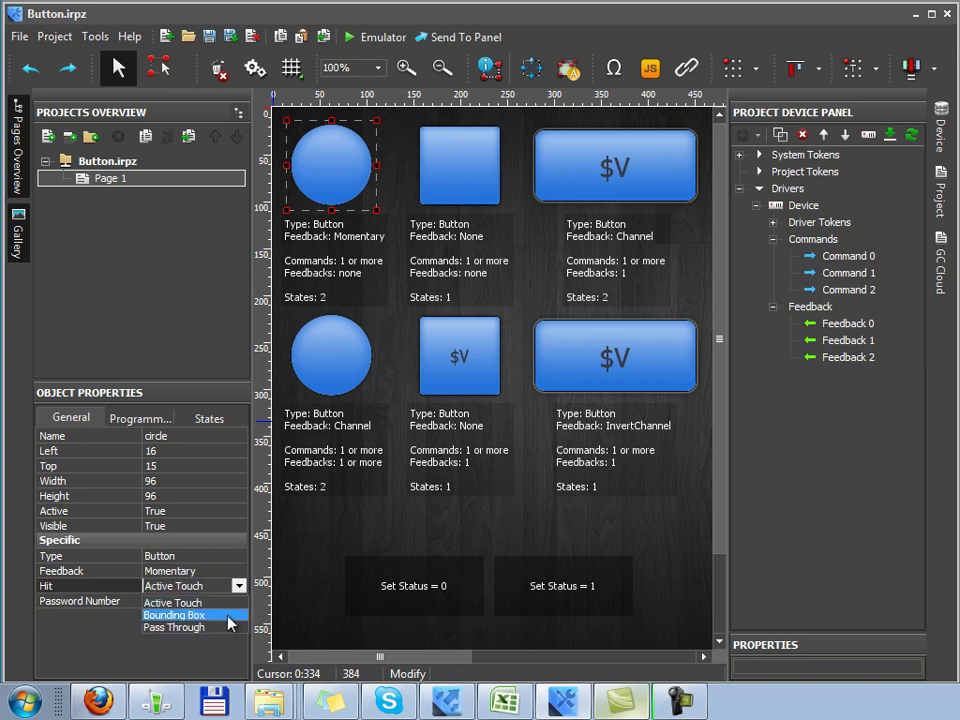
{"action": "left_click", "coordinate": [239, 604]}
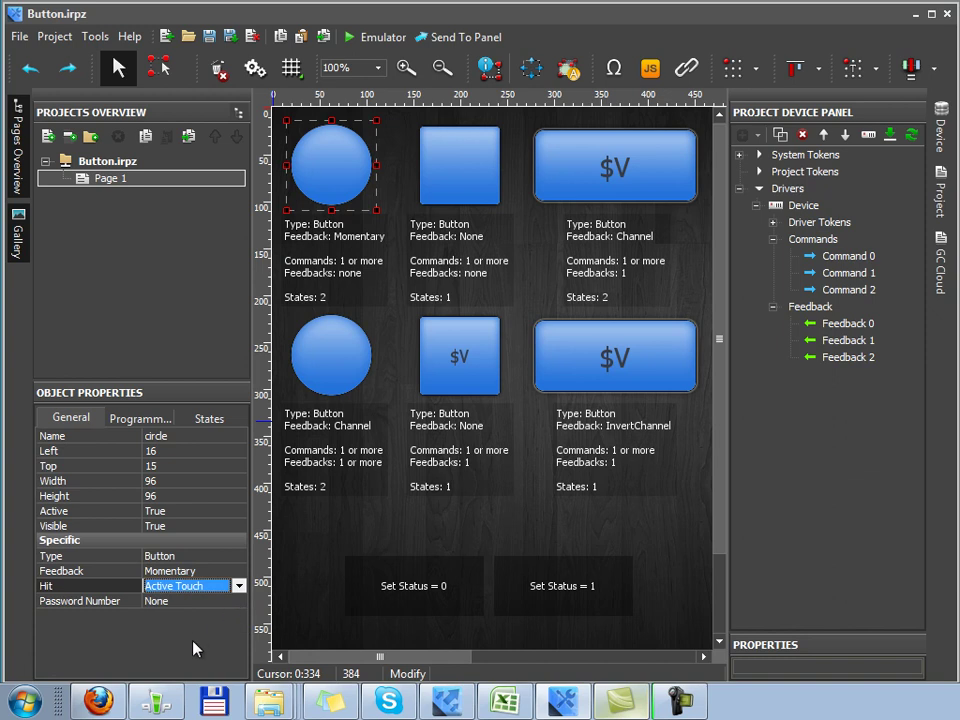
{"action": "left_click", "coordinate": [848, 323]}
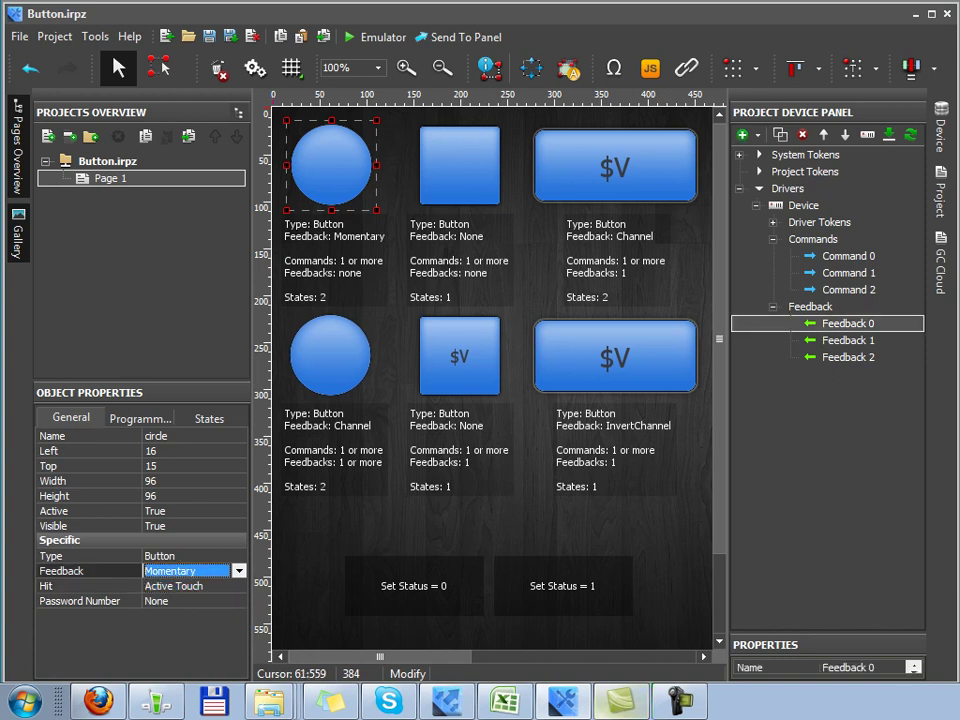
- Examine the Type, States, Feedback and Hit settings of the lower circle button
{"action": "left_click", "coordinate": [339, 345]}
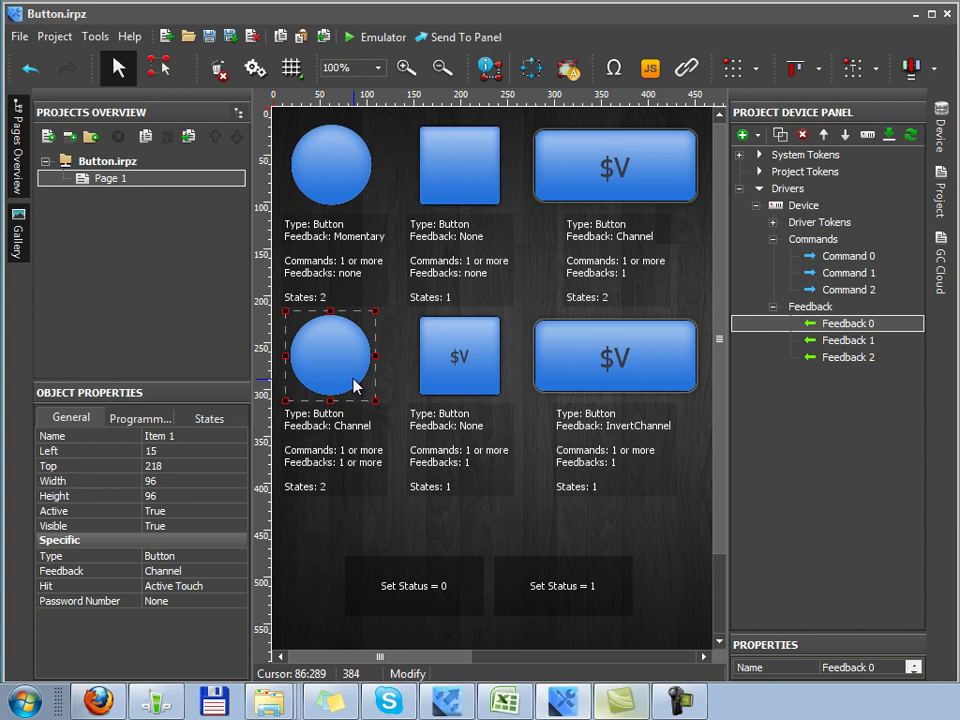
{"action": "left_click", "coordinate": [50, 559]}
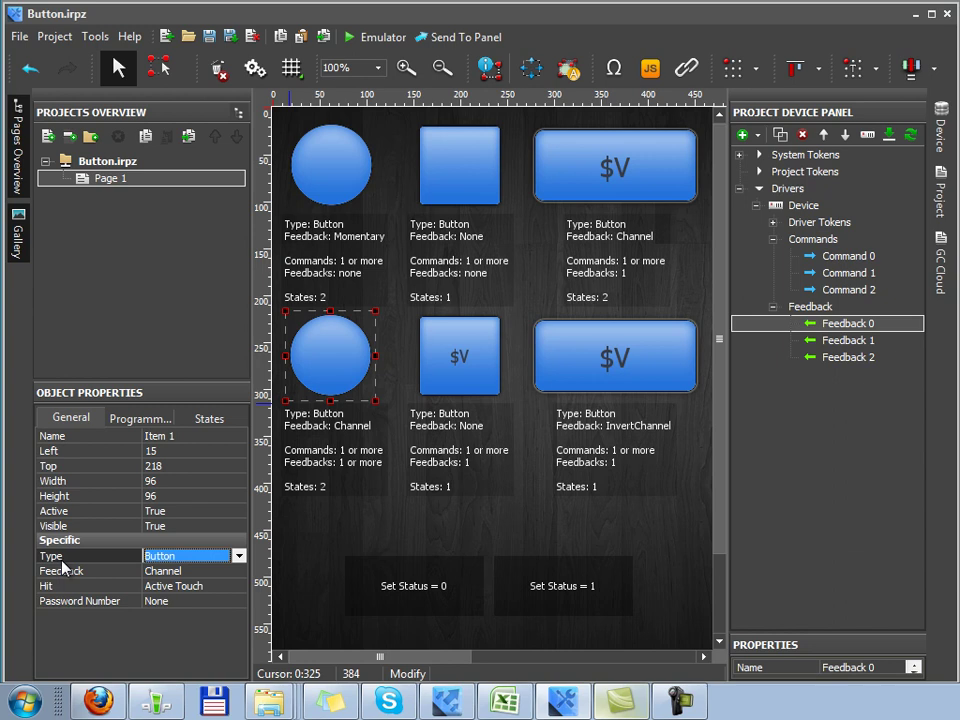
{"action": "key", "text": "ctrl+shift+Tab"}
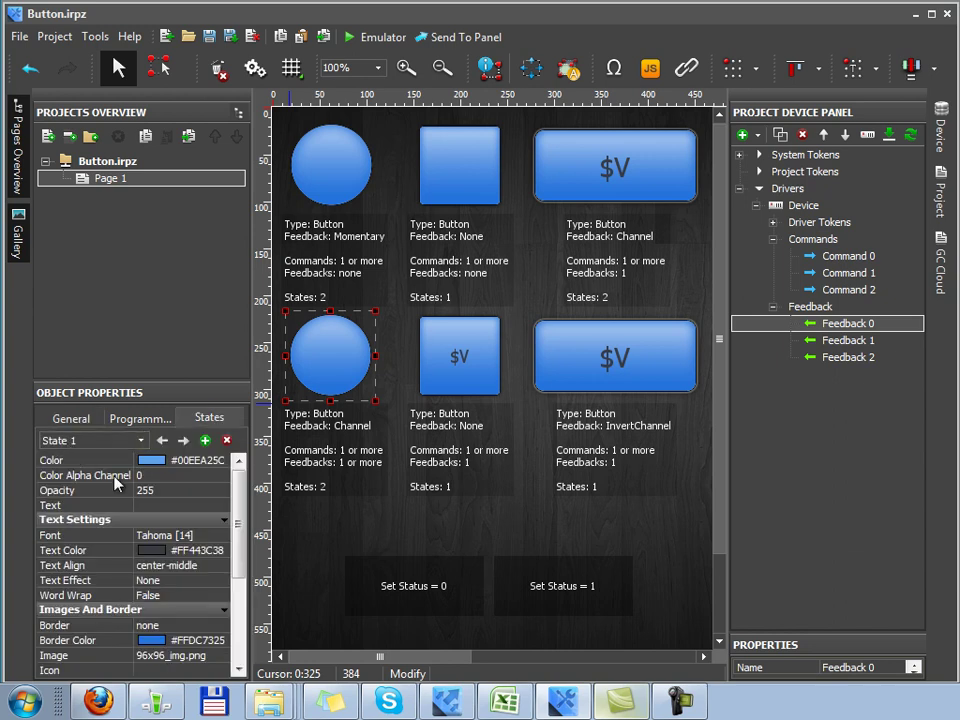
{"action": "left_click", "coordinate": [70, 419]}
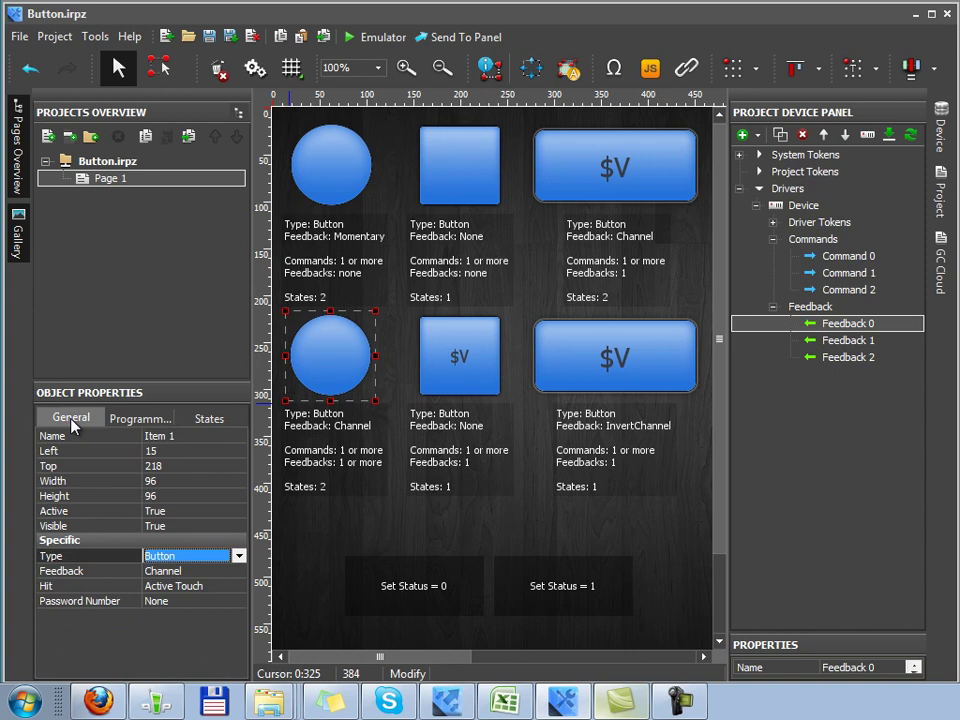
{"action": "left_click", "coordinate": [100, 573]}
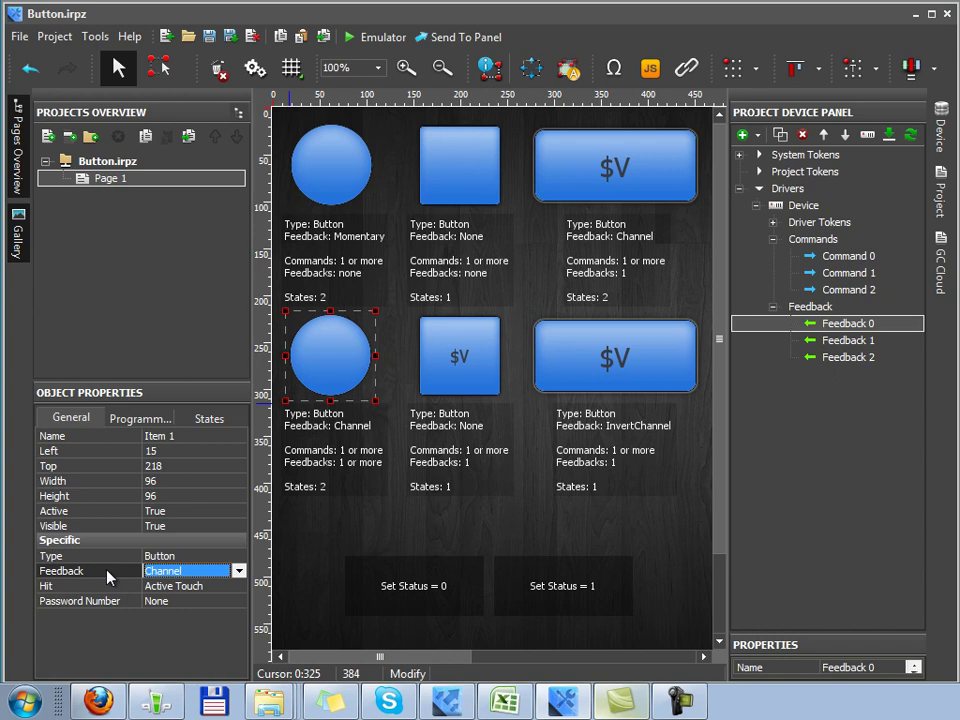
{"action": "left_click", "coordinate": [104, 590]}
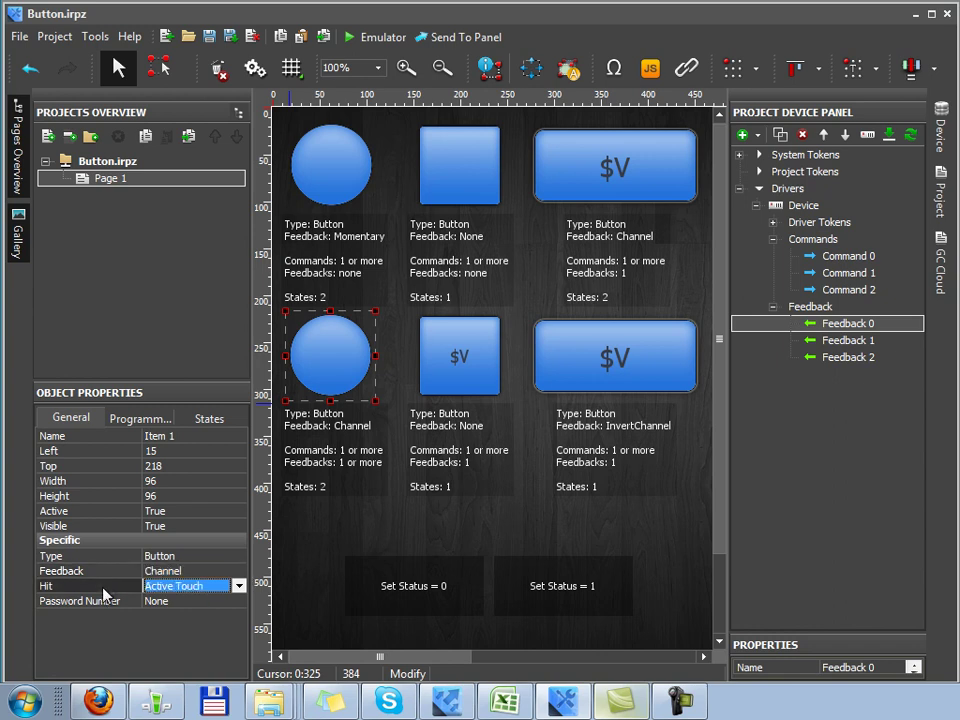
{"action": "left_click", "coordinate": [239, 587]}
{"action": "left_click", "coordinate": [239, 588]}
- Link the device's Feedback 0 channel to the lower circle button's value and check the new relation in its programming properties
{"action": "left_click", "coordinate": [868, 324]}
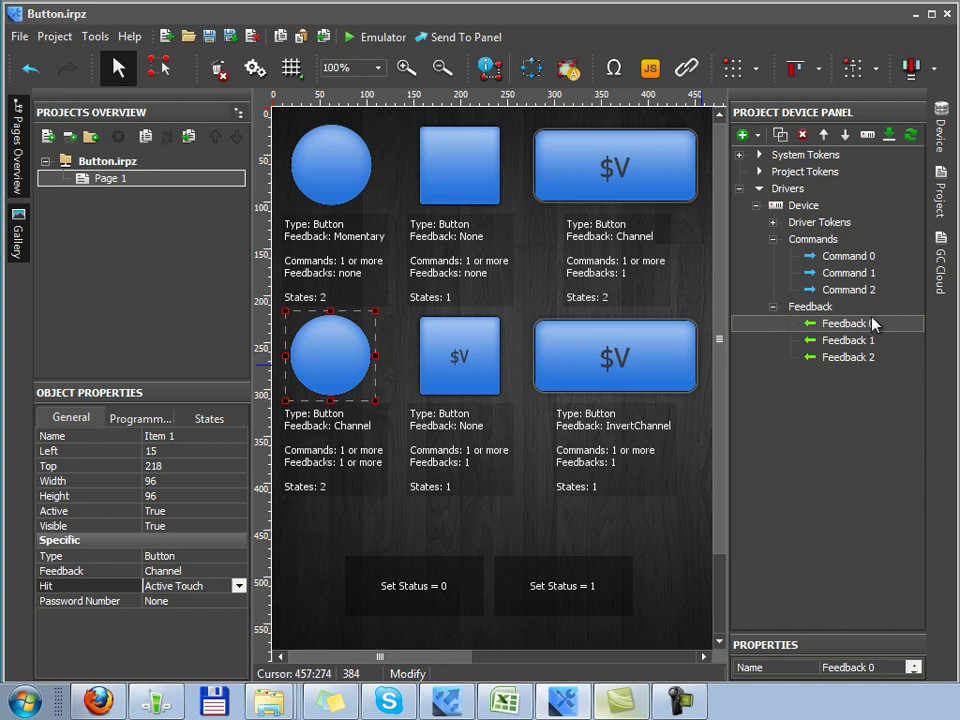
{"action": "left_click_drag", "start_coordinate": [866, 326], "coordinate": [314, 360]}
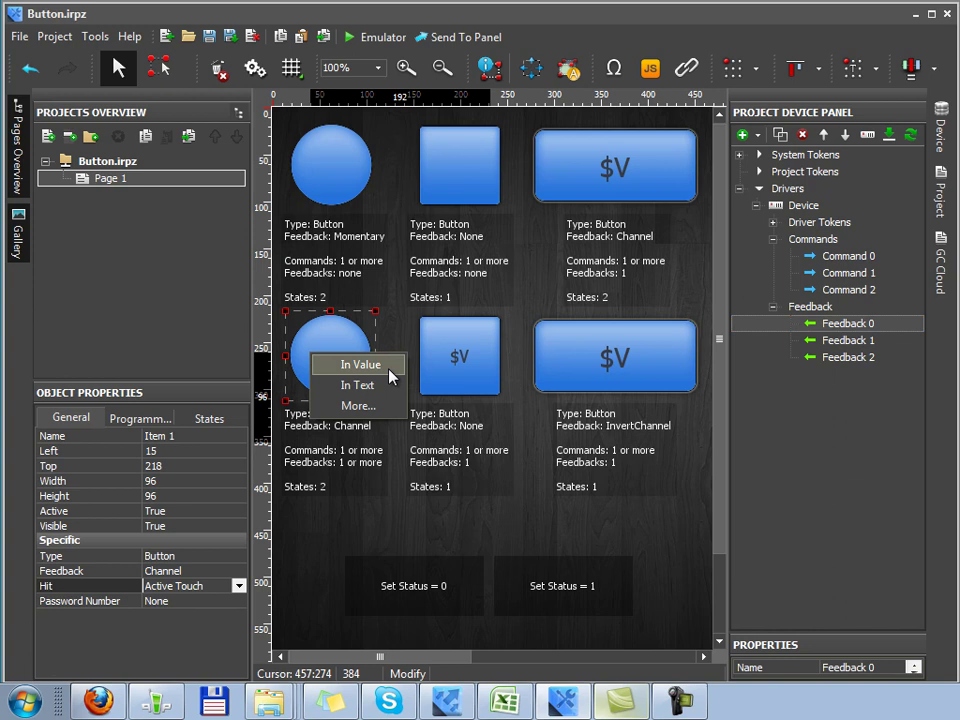
{"action": "left_click_drag", "start_coordinate": [390, 376], "coordinate": [412, 356]}
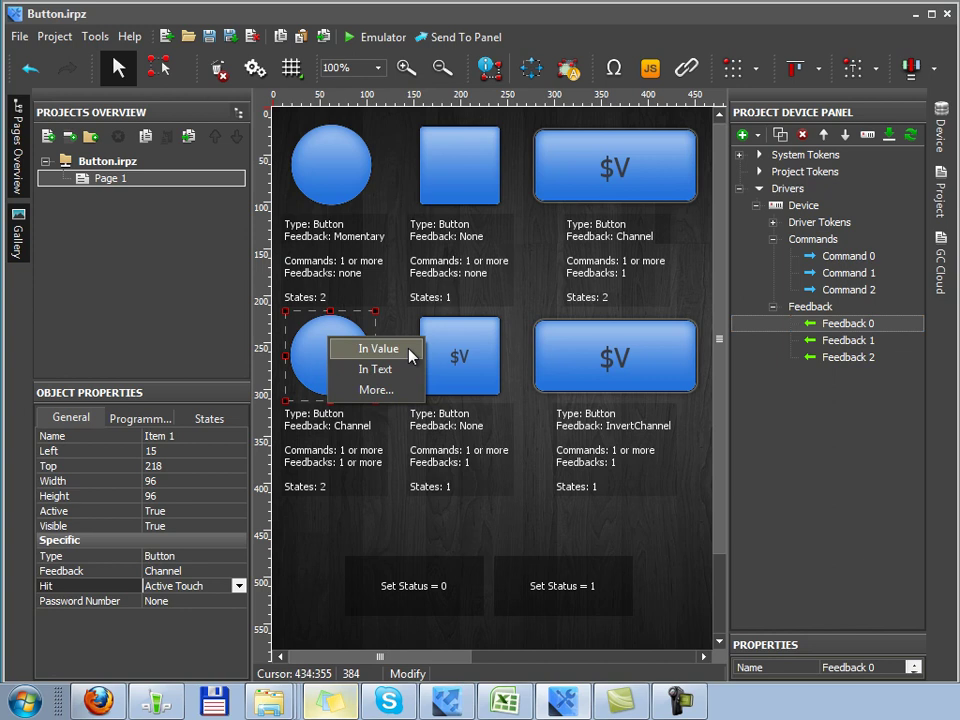
{"action": "left_click", "coordinate": [409, 350]}
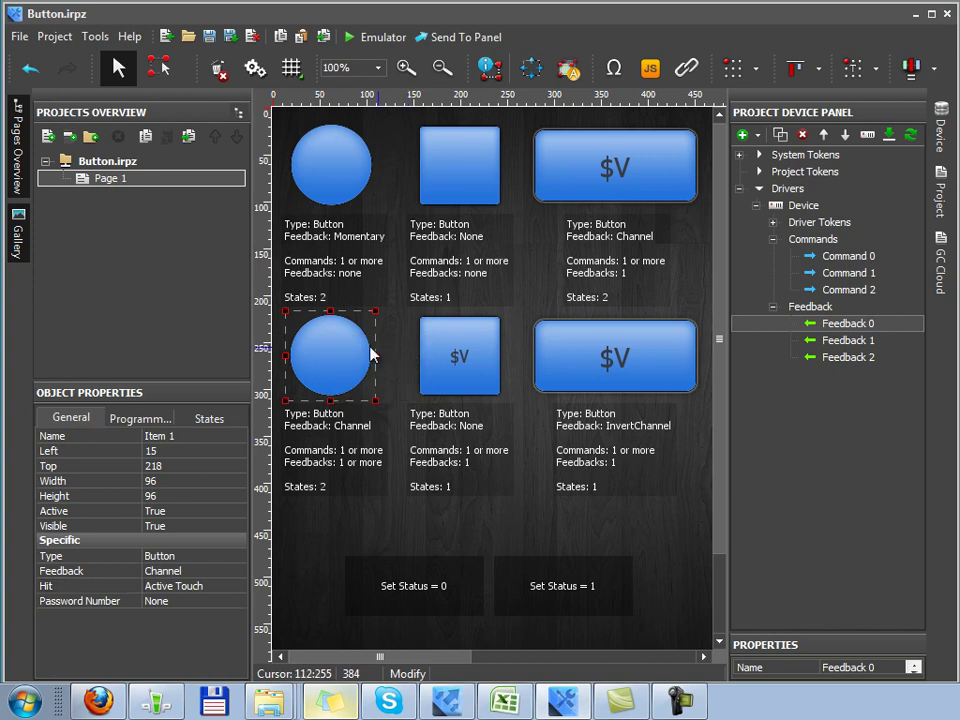
{"action": "left_click", "coordinate": [170, 419]}
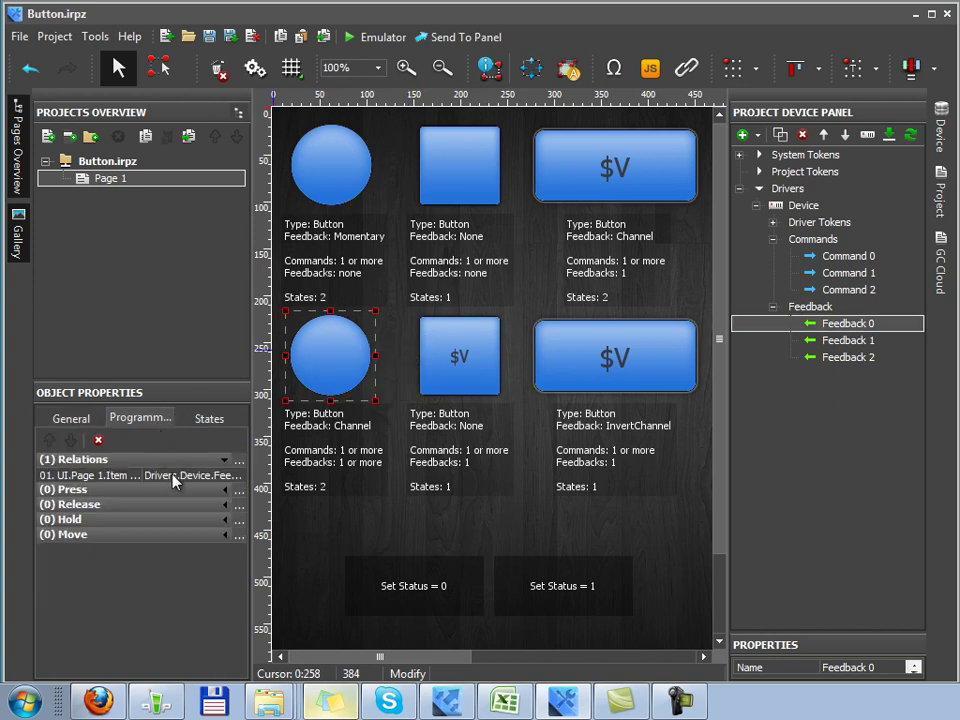
{"action": "double_click", "coordinate": [173, 477]}
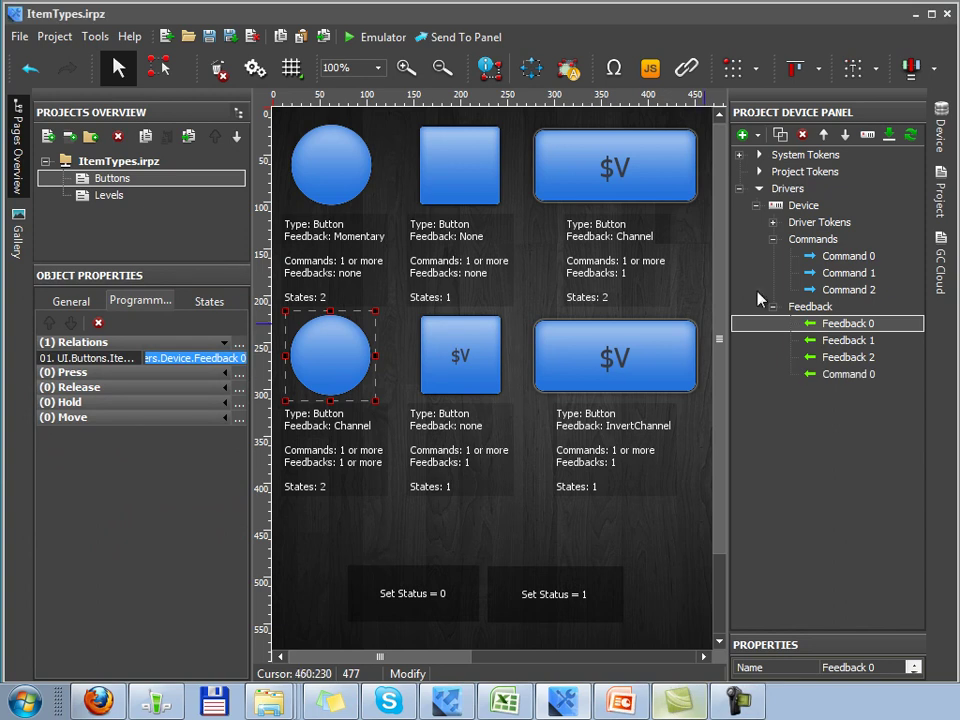
- Assign Command 0 to the lower circle button as a Send Number action with value 100, triggered only on Release
{"action": "left_click", "coordinate": [849, 257]}
{"action": "left_click_drag", "start_coordinate": [856, 260], "coordinate": [325, 368]}
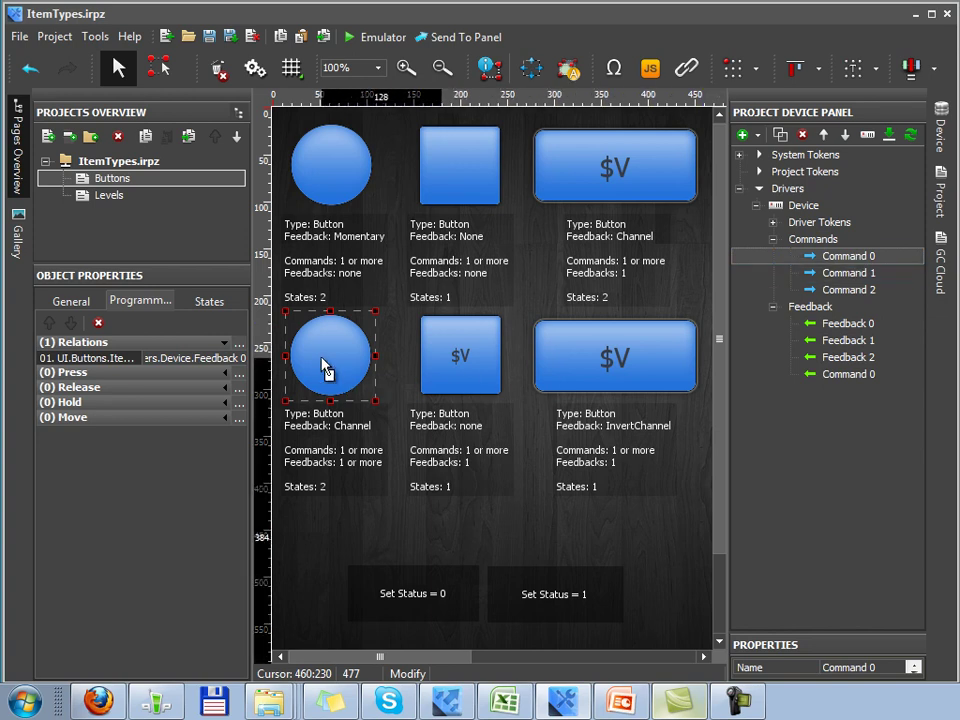
{"action": "right_click", "coordinate": [325, 367]}
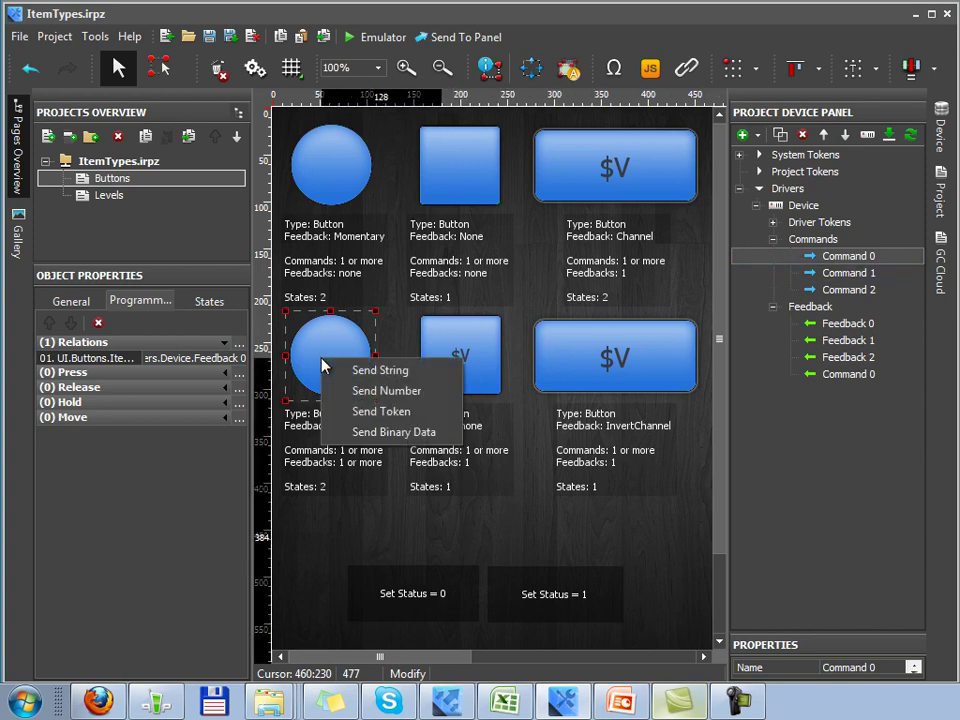
{"action": "left_click", "coordinate": [432, 391]}
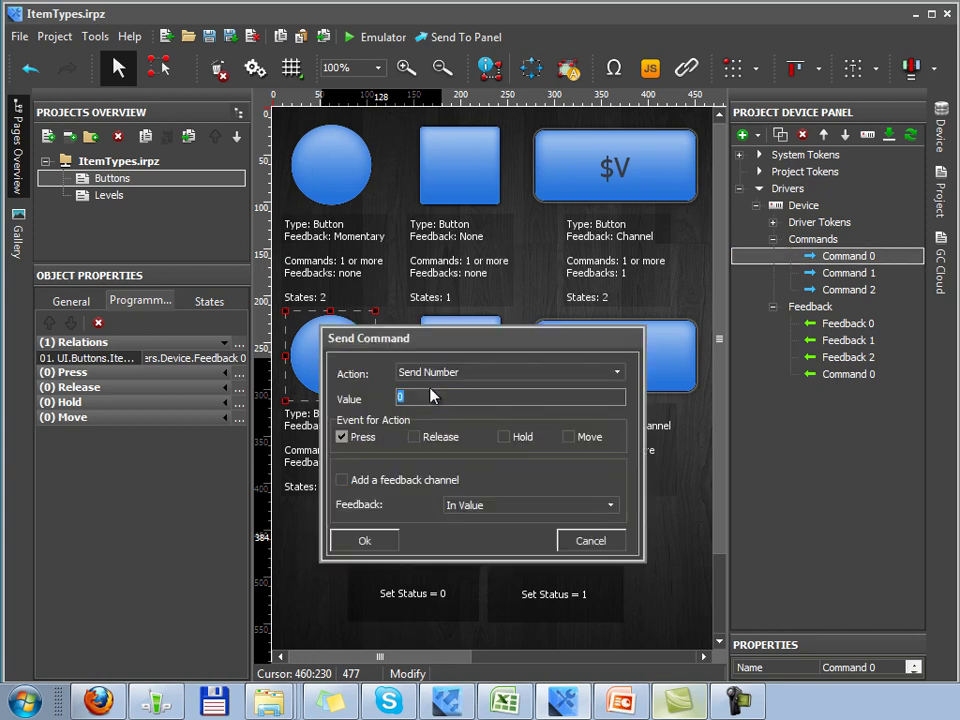
{"action": "type", "text": "100"}
{"action": "left_click", "coordinate": [415, 437]}
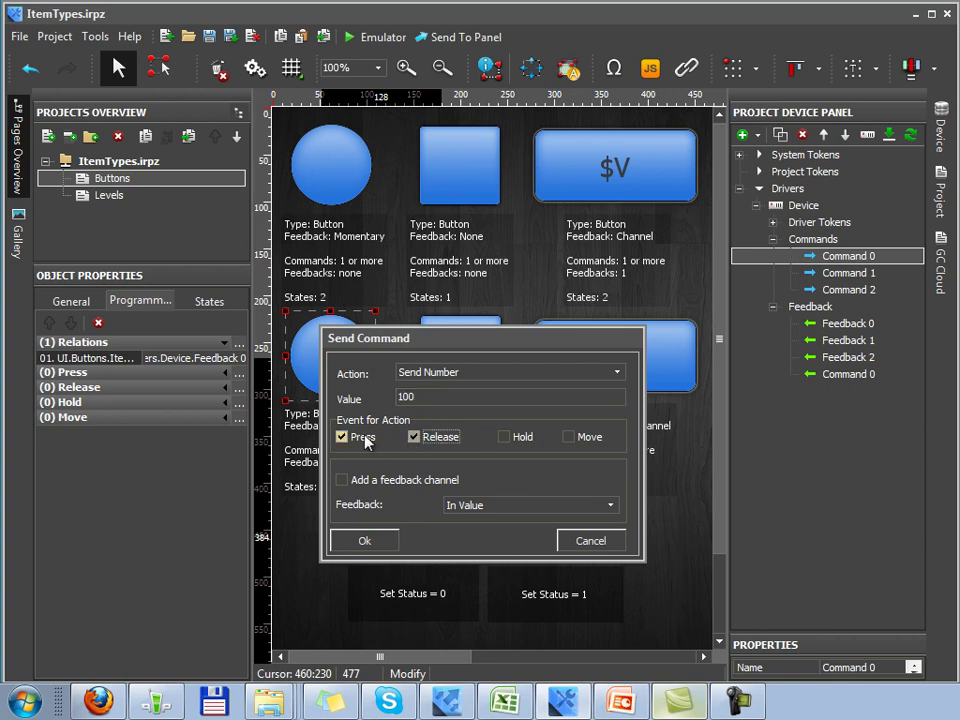
{"action": "left_click", "coordinate": [343, 437]}
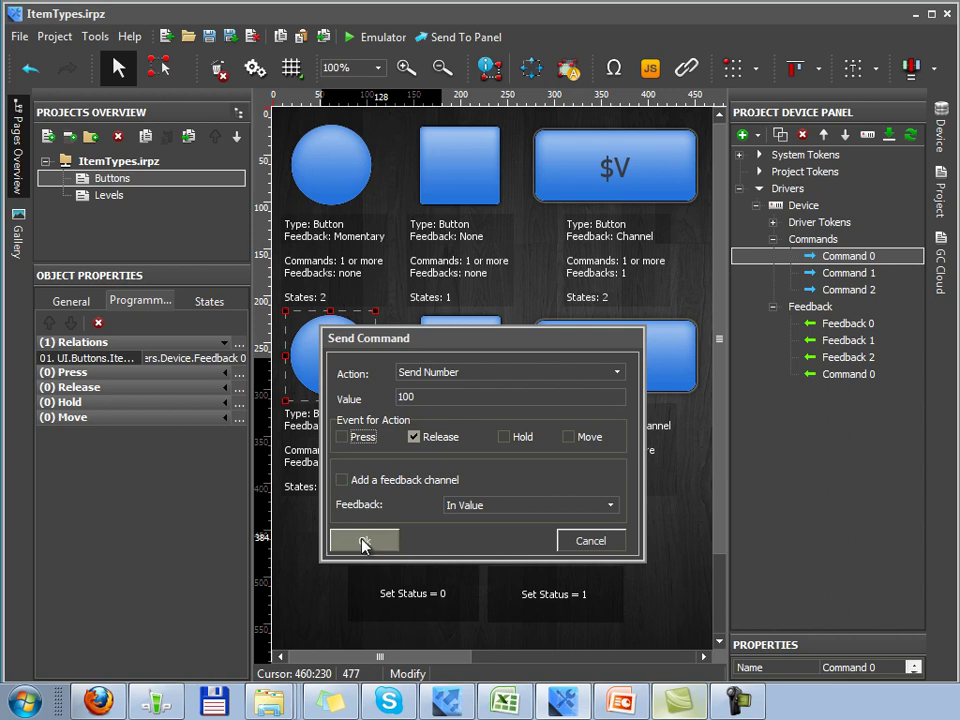
{"action": "left_click", "coordinate": [364, 541]}
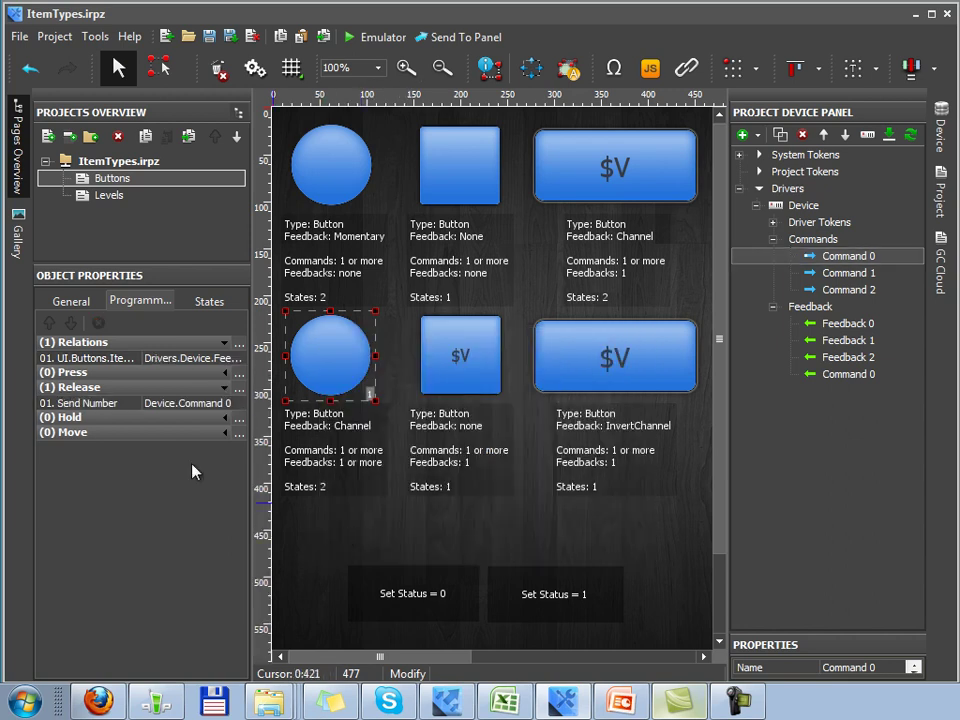
{"action": "left_click", "coordinate": [118, 405]}
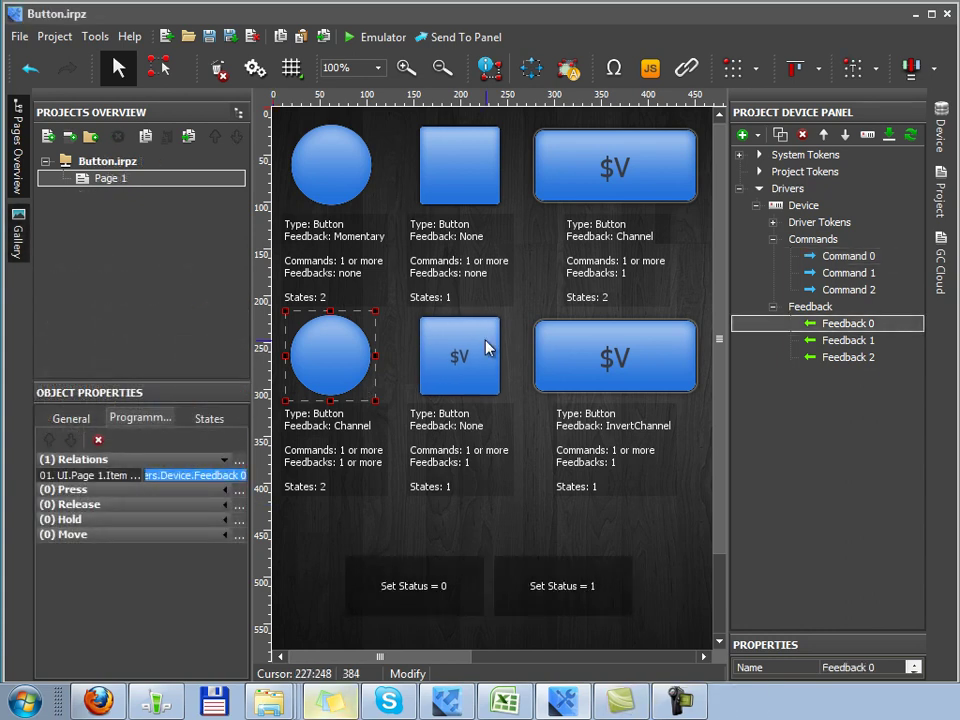
- Examine the lower square button's States and its general Type, Feedback and Hit settings
{"action": "left_click", "coordinate": [487, 347]}
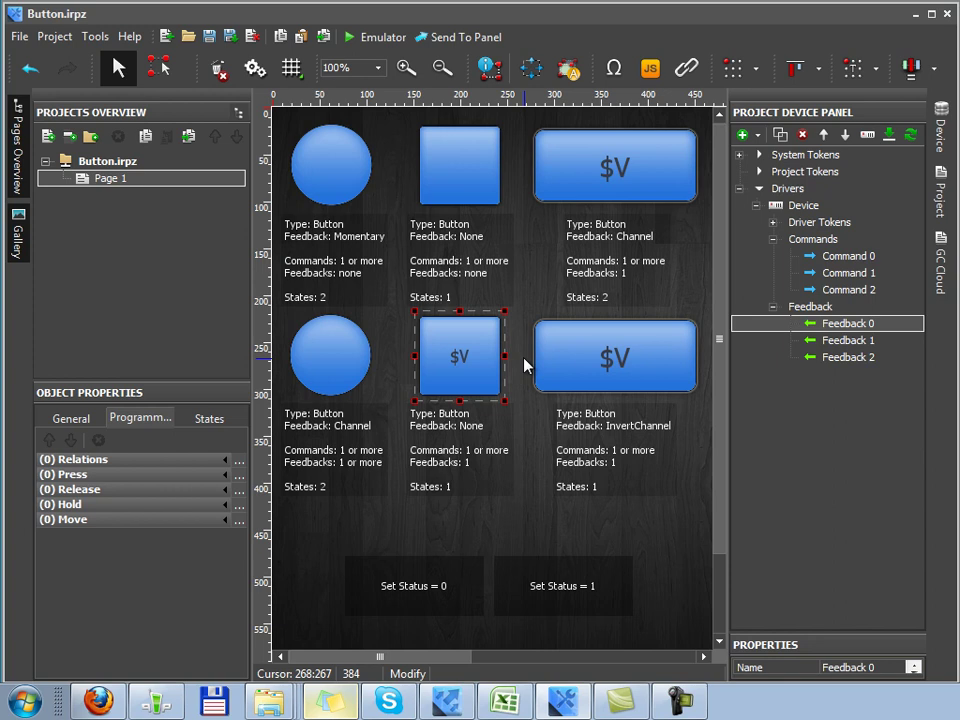
{"action": "left_click", "coordinate": [209, 417]}
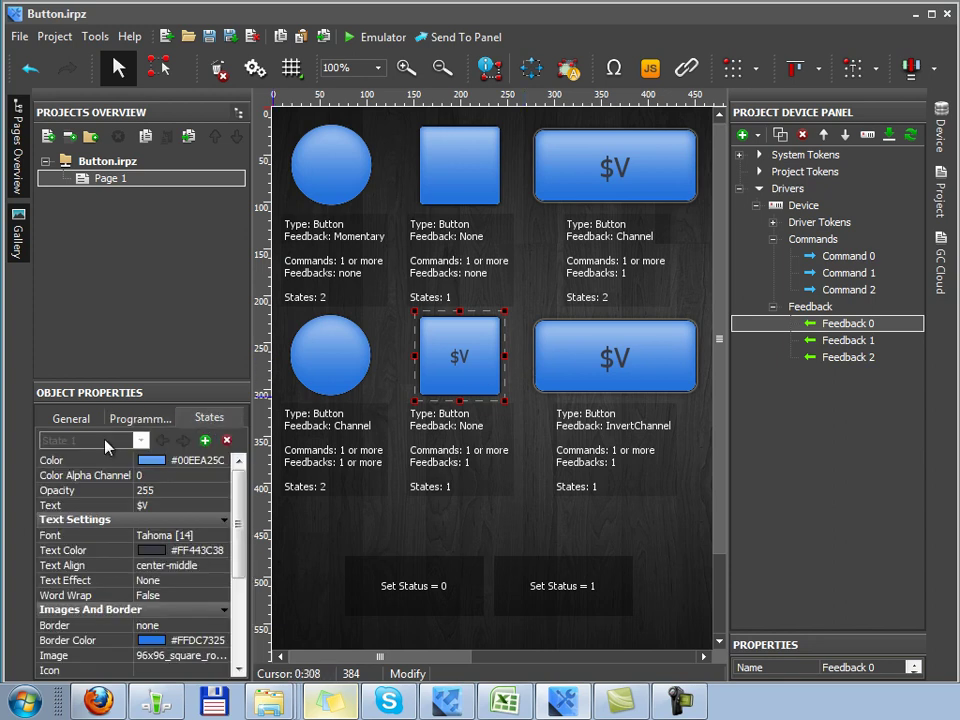
{"action": "left_click", "coordinate": [73, 420]}
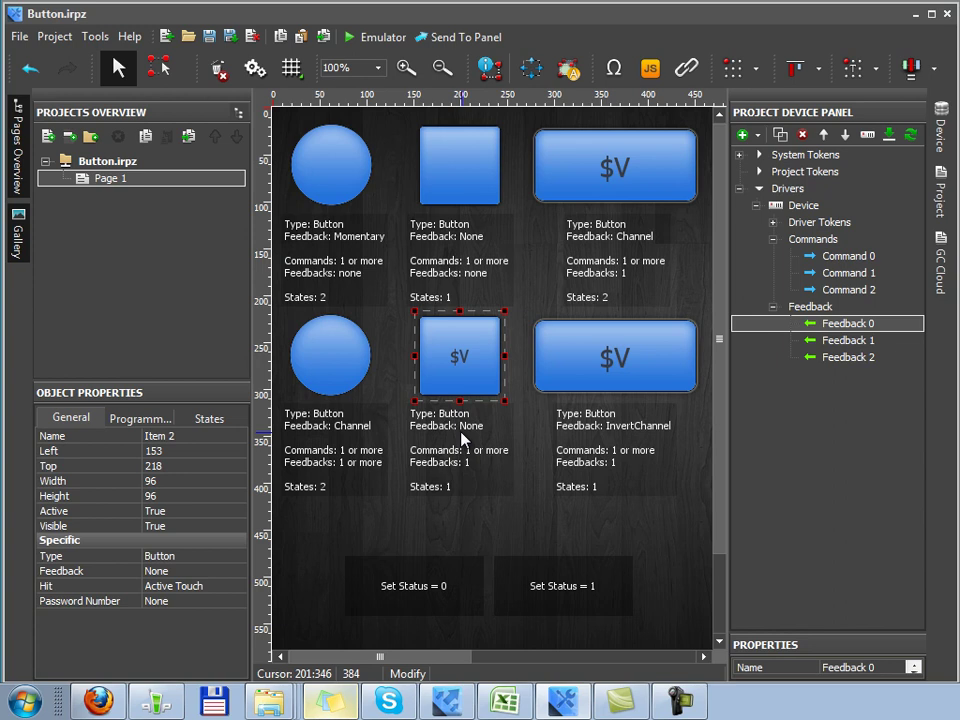
- Edit the description under the lower square button so its Feedback line reads "Feedback: none"
{"action": "key", "text": "BackSpace"}
{"action": "type", "text": "n"}
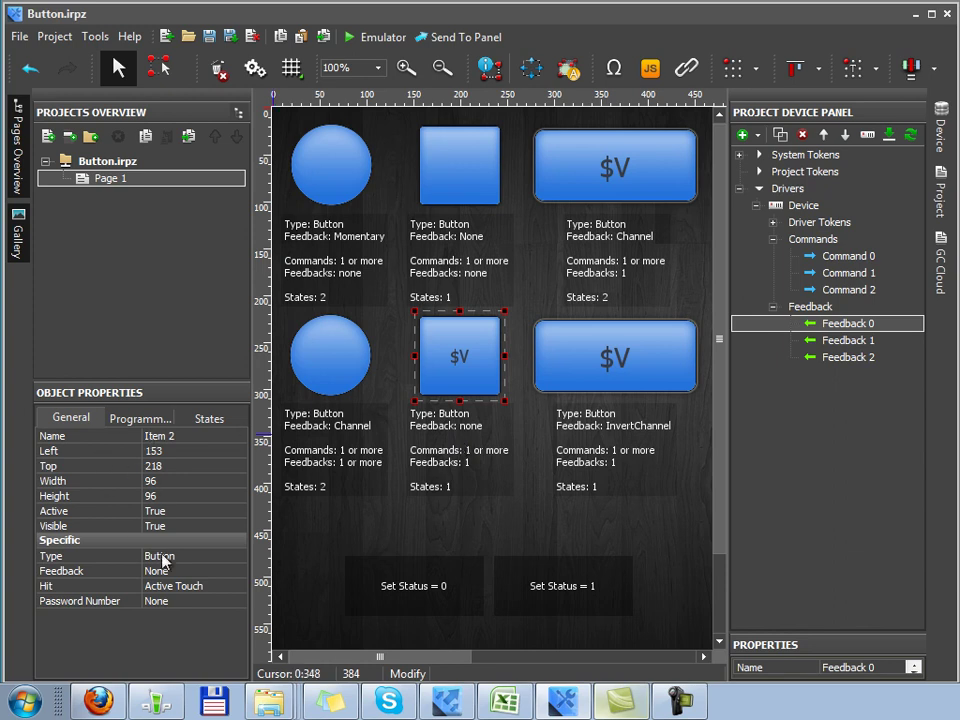
- Set the lower square button's Feedback to Channel and link the device's Feedback 0 channel to its value
{"action": "left_click", "coordinate": [190, 572]}
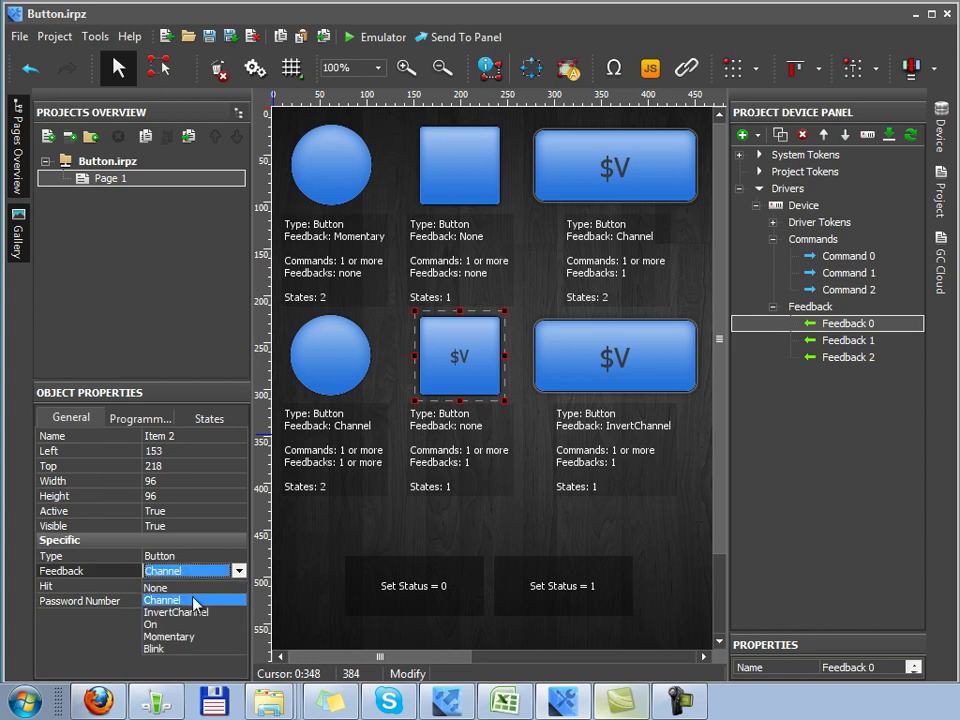
{"action": "left_click", "coordinate": [193, 601]}
{"action": "left_click_drag", "start_coordinate": [873, 331], "coordinate": [456, 358]}
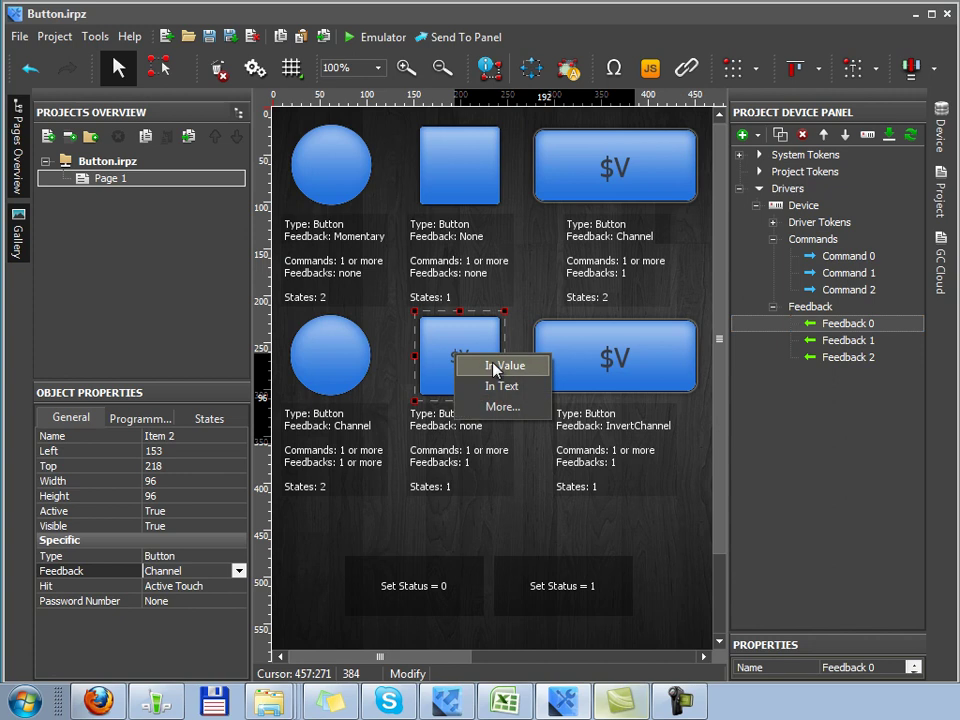
{"action": "left_click", "coordinate": [493, 367]}
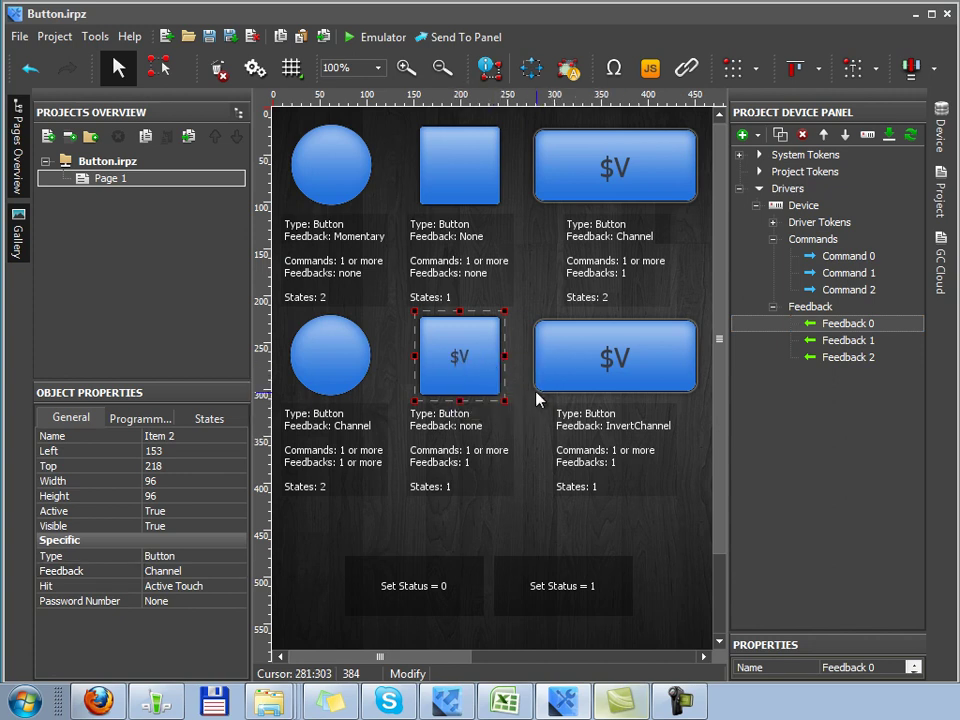
- Check the upper square button's Feedback setting and try to link the device's Feedback 0 channel to that button
{"action": "left_click", "coordinate": [489, 171]}
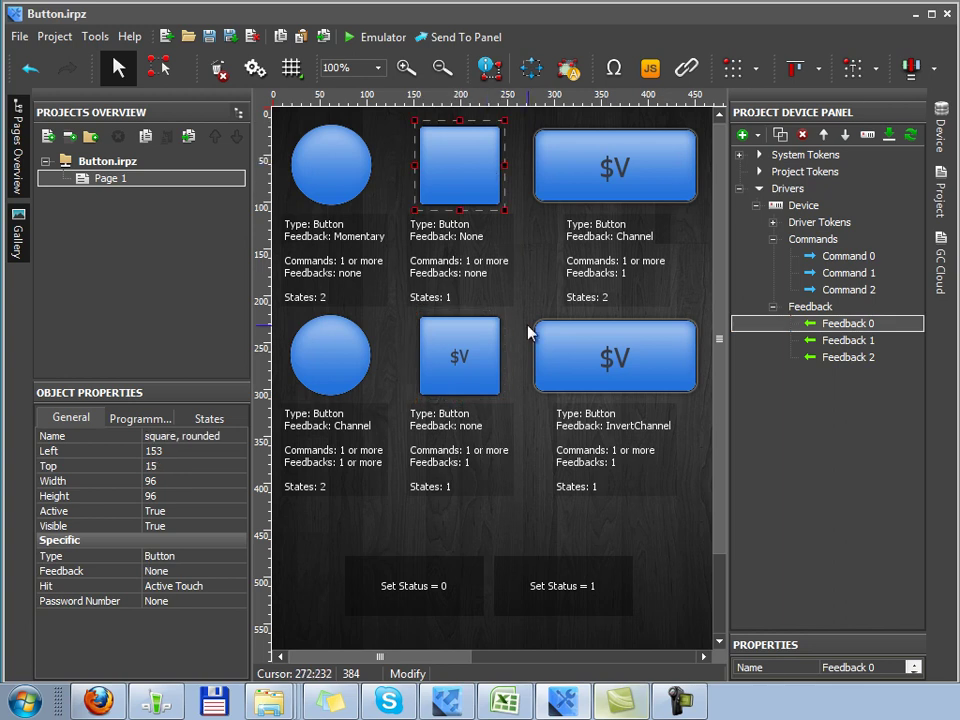
{"action": "left_click", "coordinate": [179, 574]}
{"action": "left_click", "coordinate": [866, 326]}
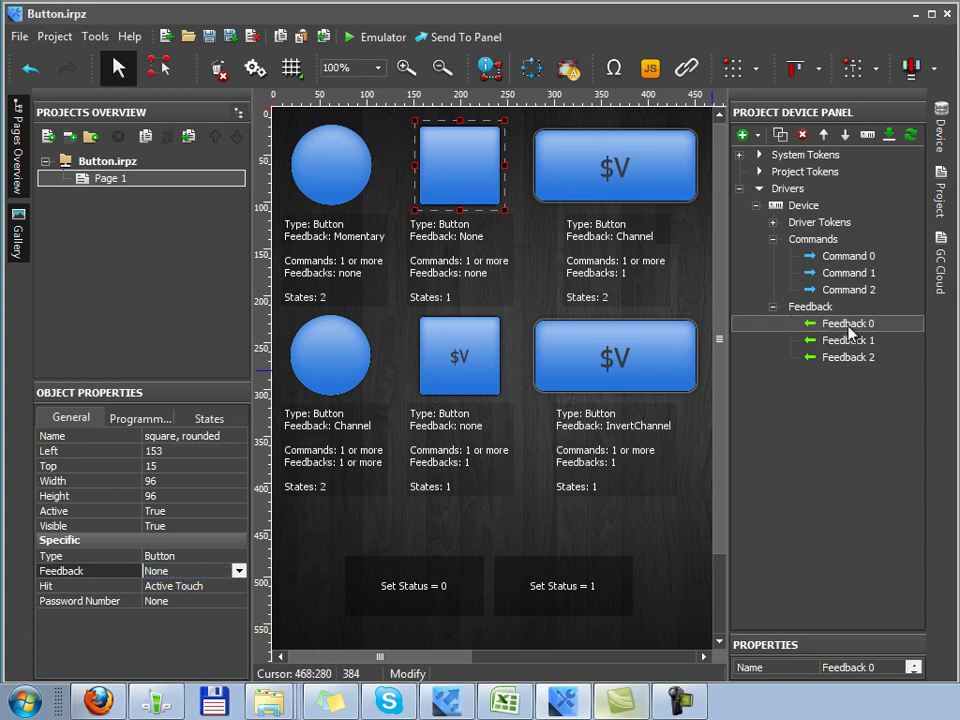
{"action": "left_click_drag", "start_coordinate": [866, 334], "coordinate": [440, 148]}
{"action": "left_click", "coordinate": [530, 179]}
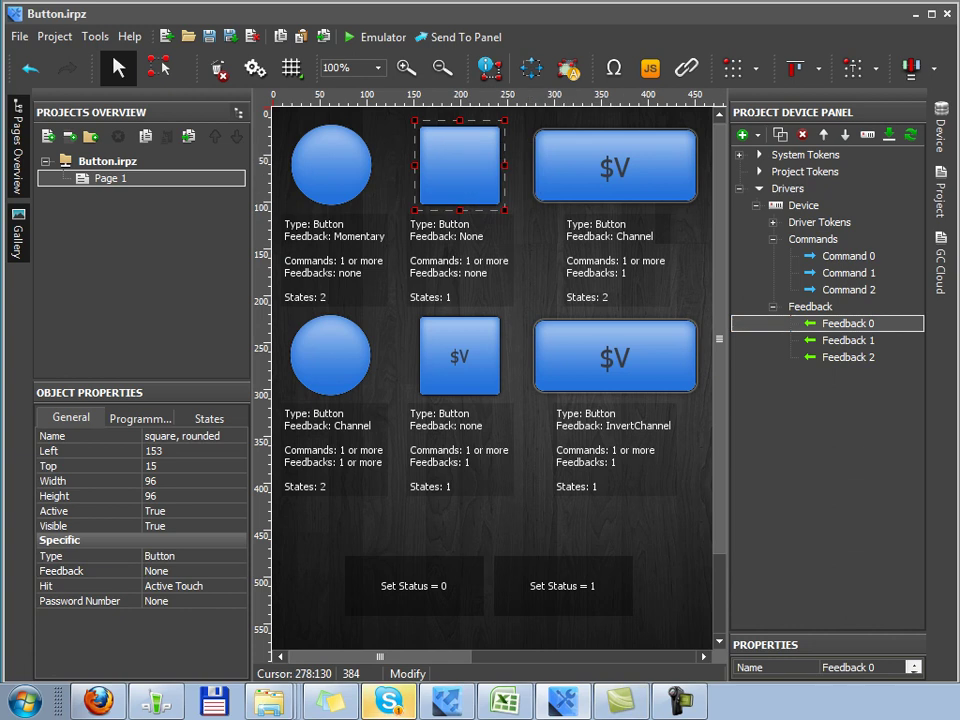